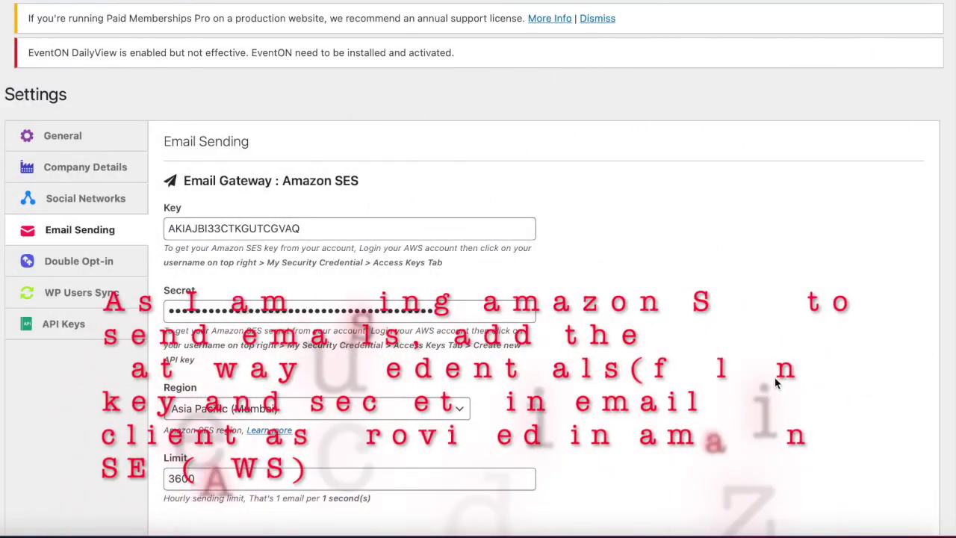
pyautogui.scroll(-1, 775, 378)
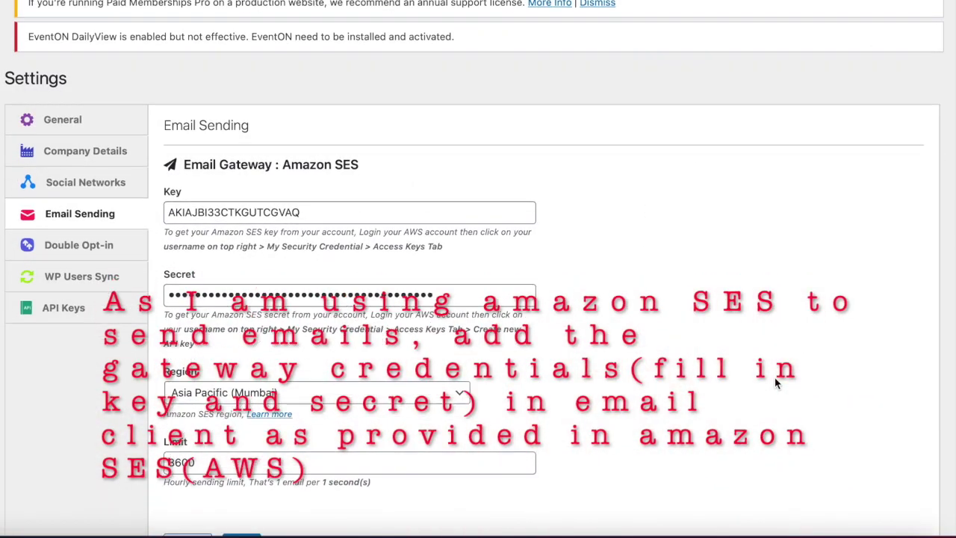
pyautogui.scroll(-3, 775, 377)
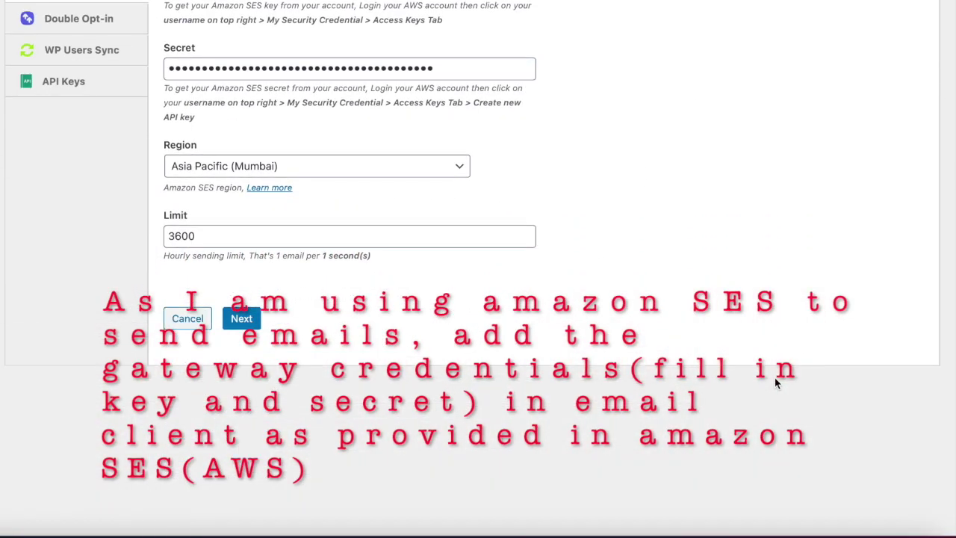
pyautogui.scroll(1, 775, 377)
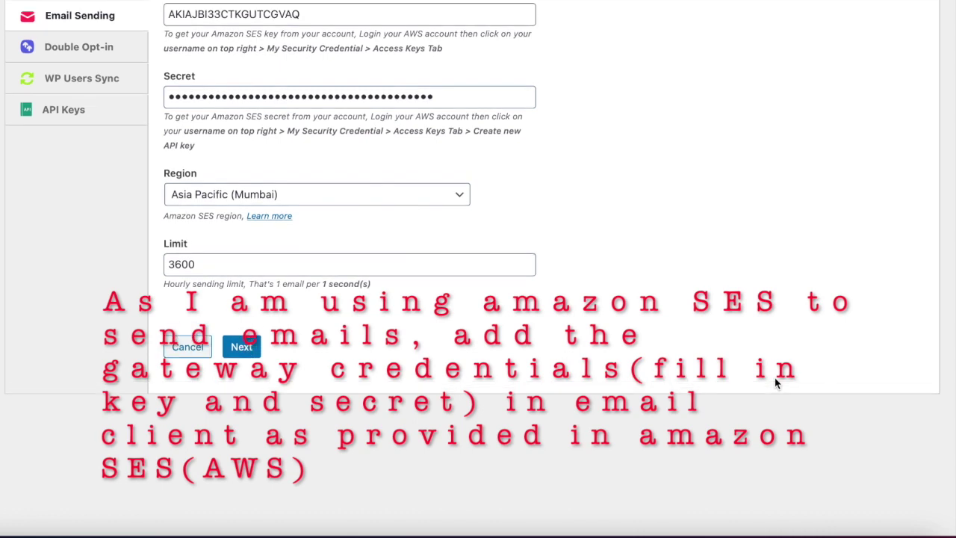
pyautogui.scroll(3, 775, 377)
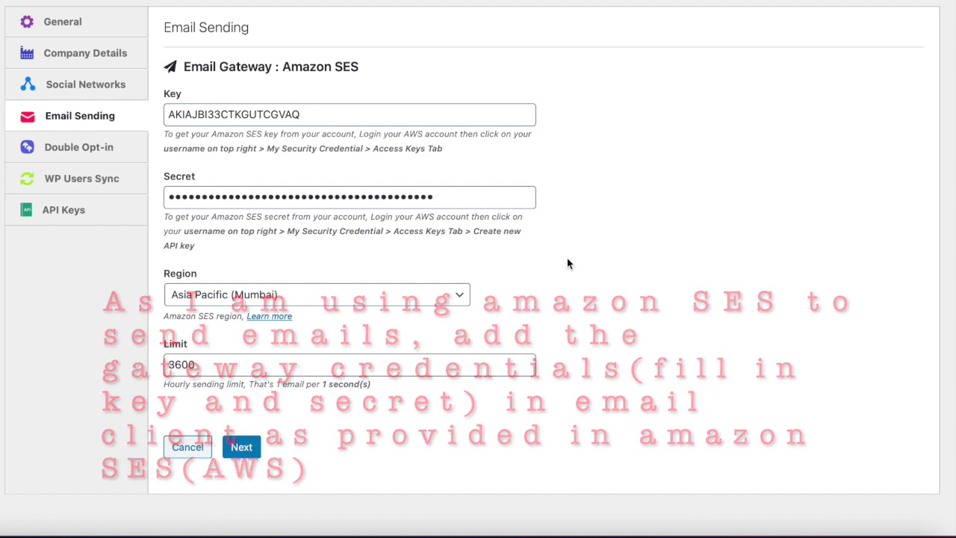
pyautogui.scroll(-1, 567, 263)
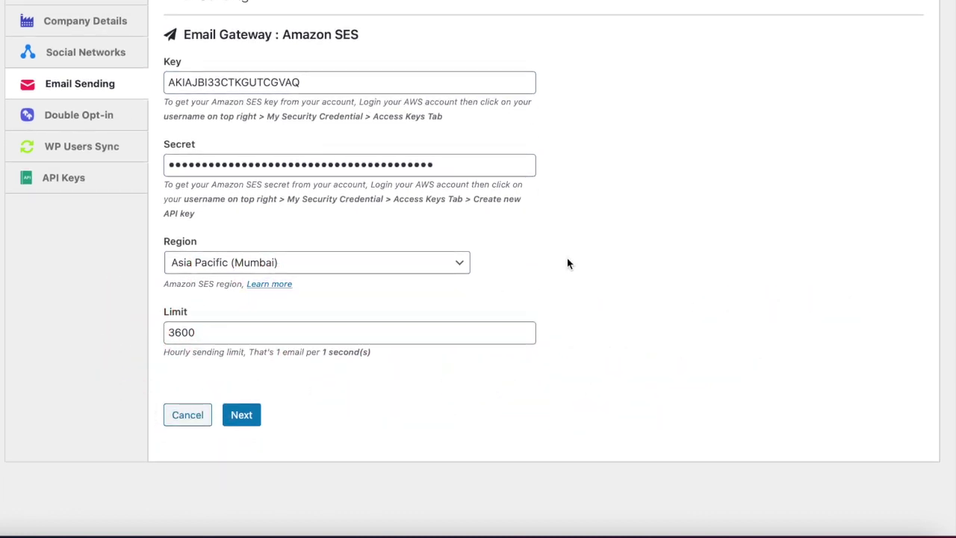
pyautogui.scroll(-2, 567, 263)
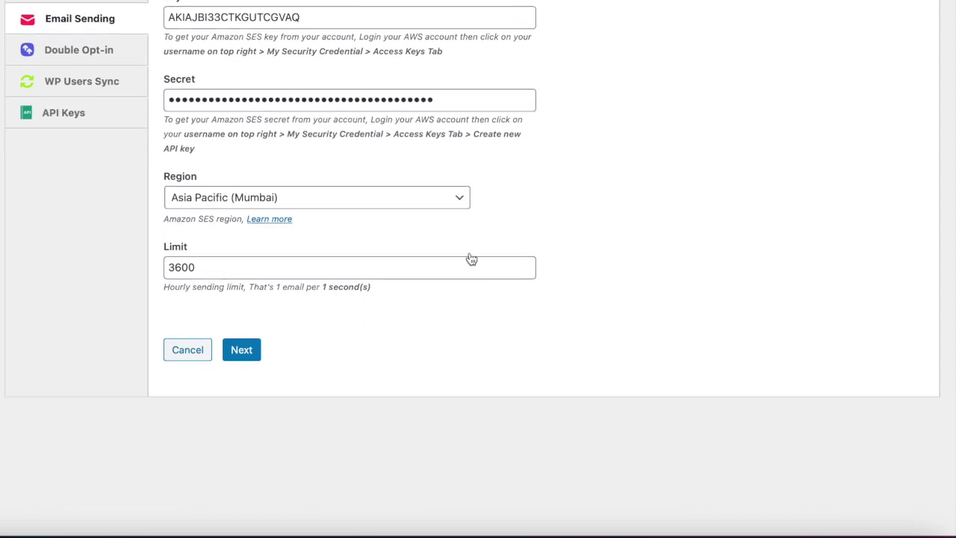
pyautogui.click(210, 206)
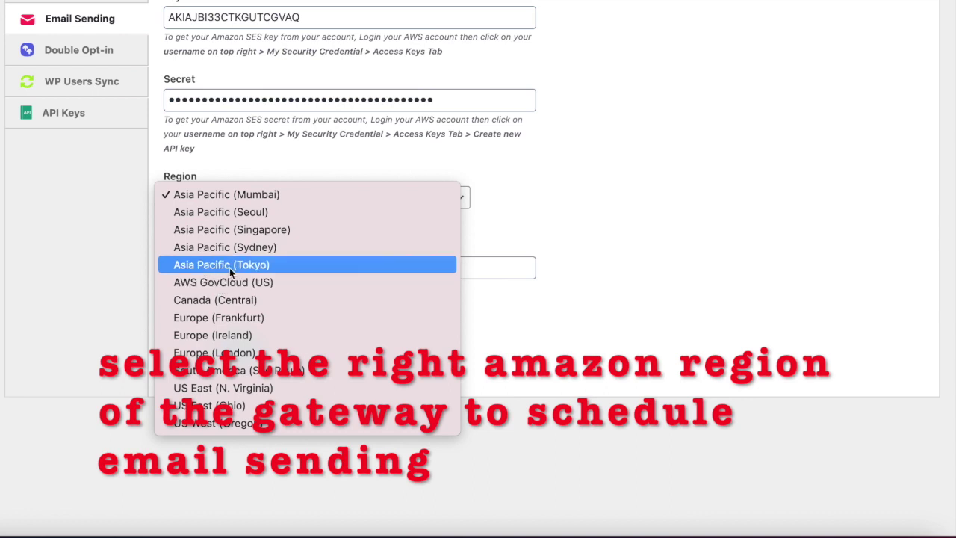
pyautogui.click(224, 195)
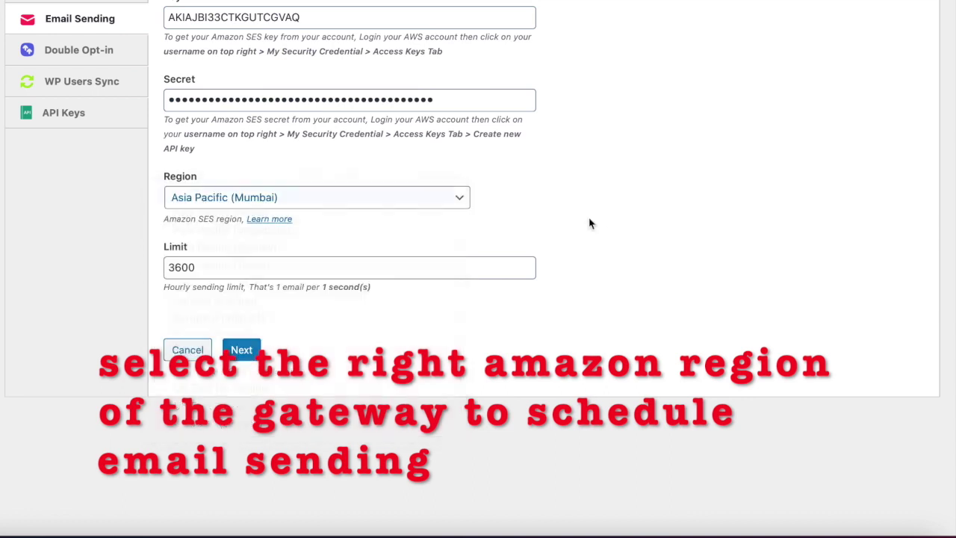
pyautogui.click(626, 263)
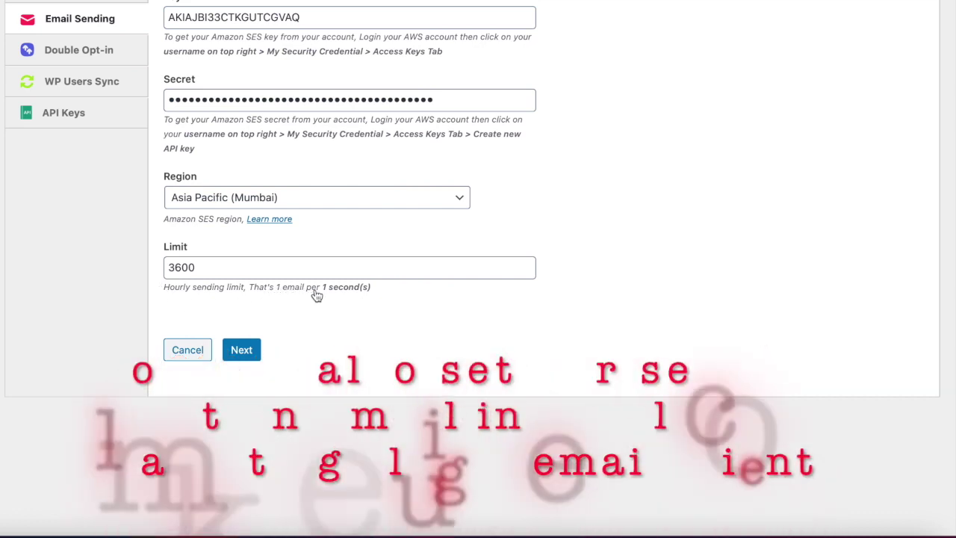
pyautogui.click(200, 265)
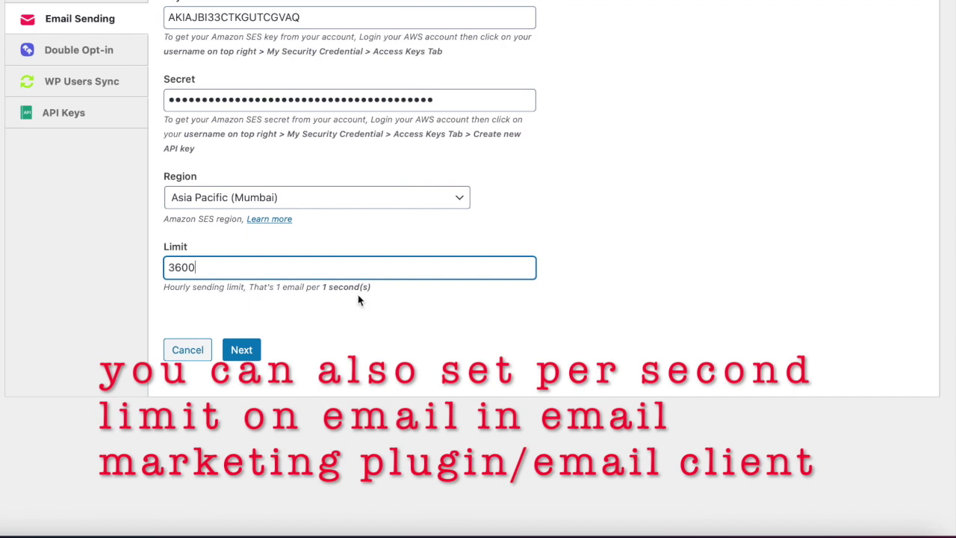
pyautogui.press('Home')
pyautogui.hotkey('shift', 'End')
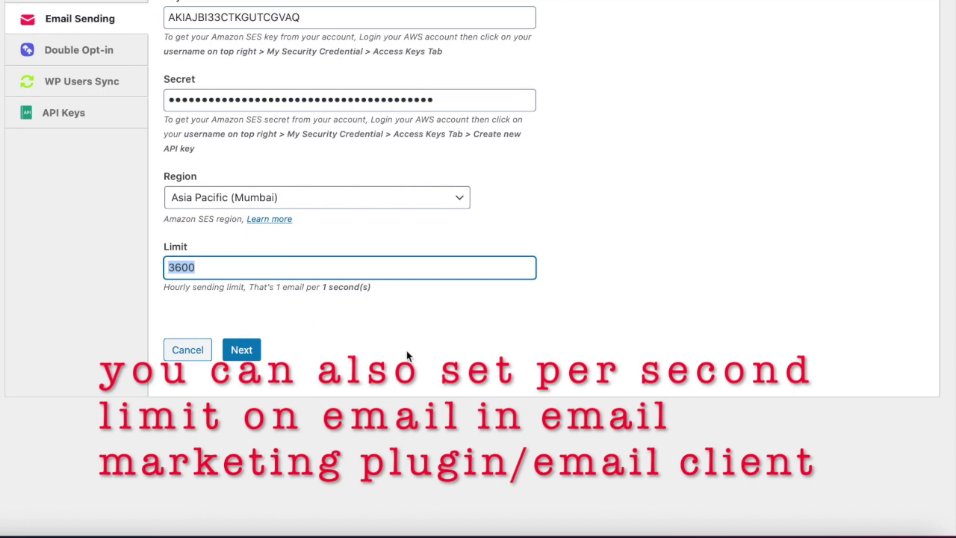
pyautogui.scroll(1, 407, 352)
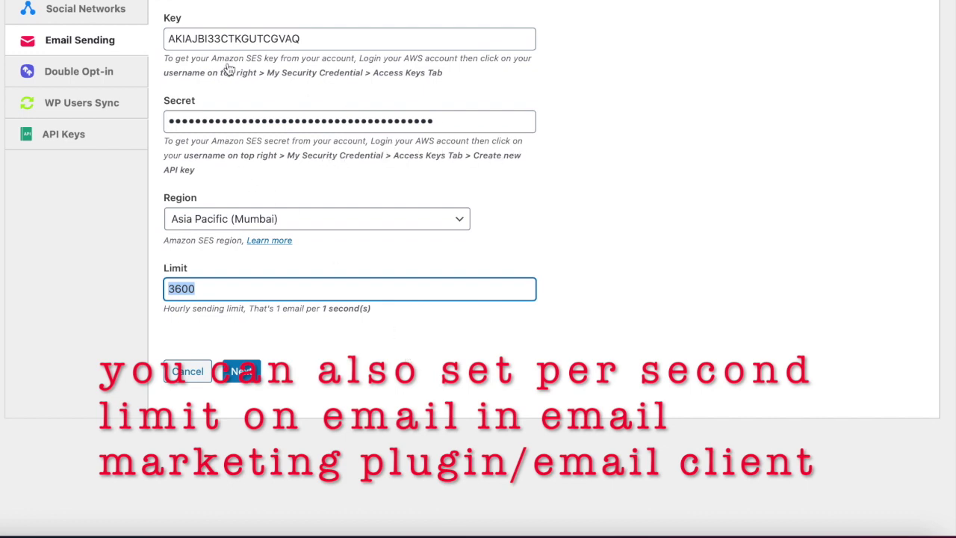
pyautogui.scroll(1, 228, 71)
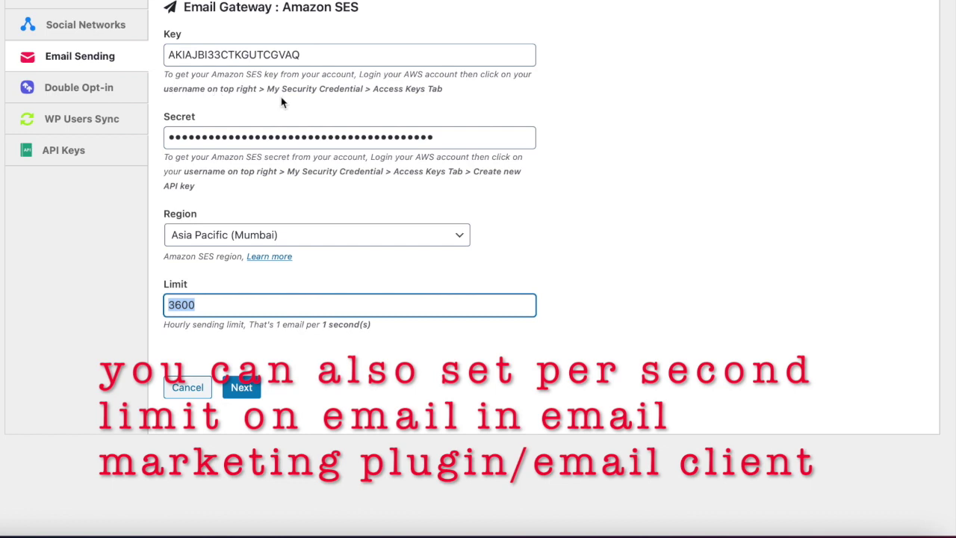
pyautogui.scroll(-1, 529, 243)
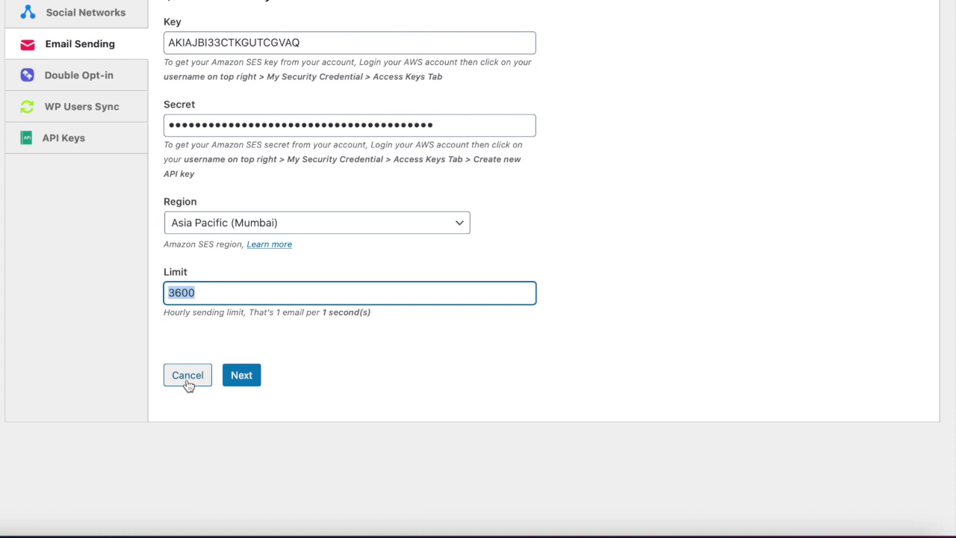
# Discard the gateway form and start Amazon SES domain setup from the Mail Address section
pyautogui.click(188, 384)
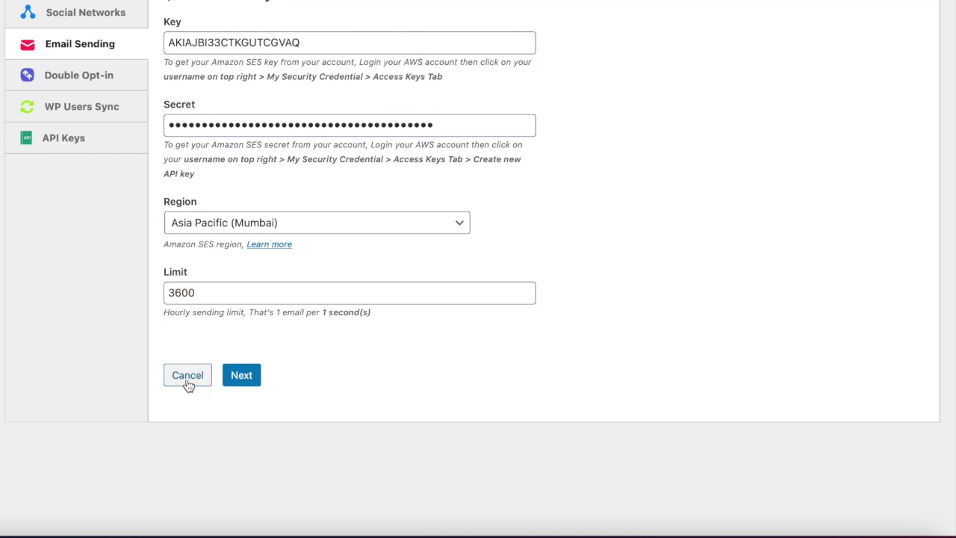
pyautogui.scroll(-5, 783, 424)
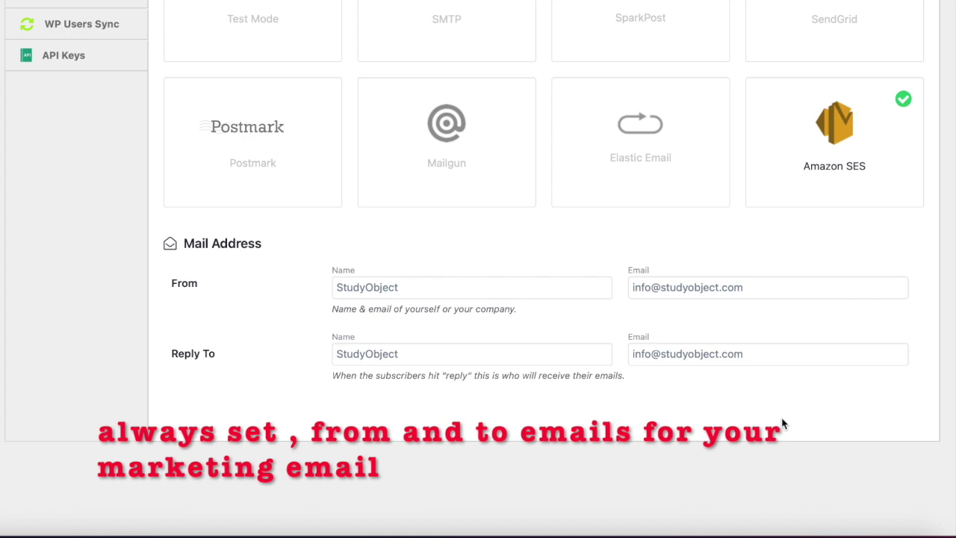
pyautogui.scroll(-5, 783, 424)
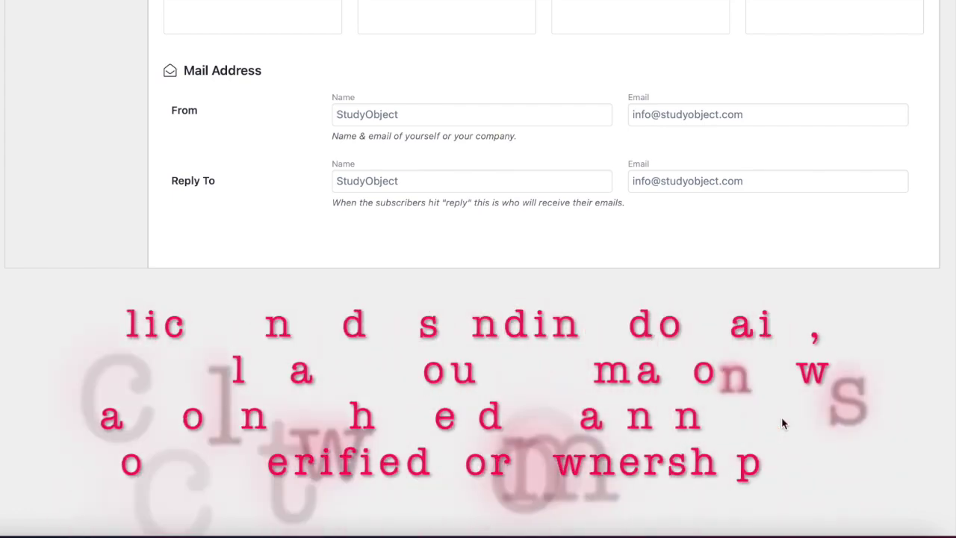
pyautogui.scroll(8, 782, 424)
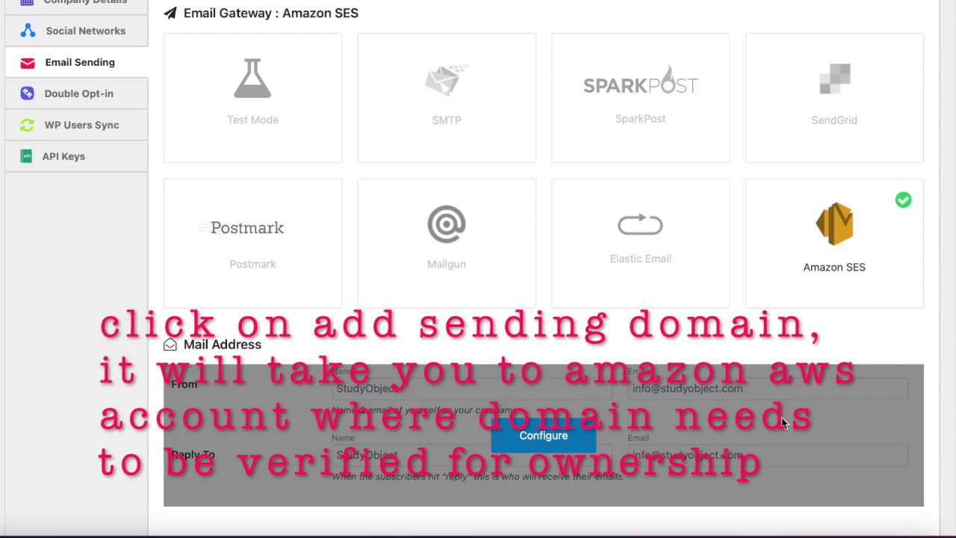
pyautogui.scroll(-1, 781, 424)
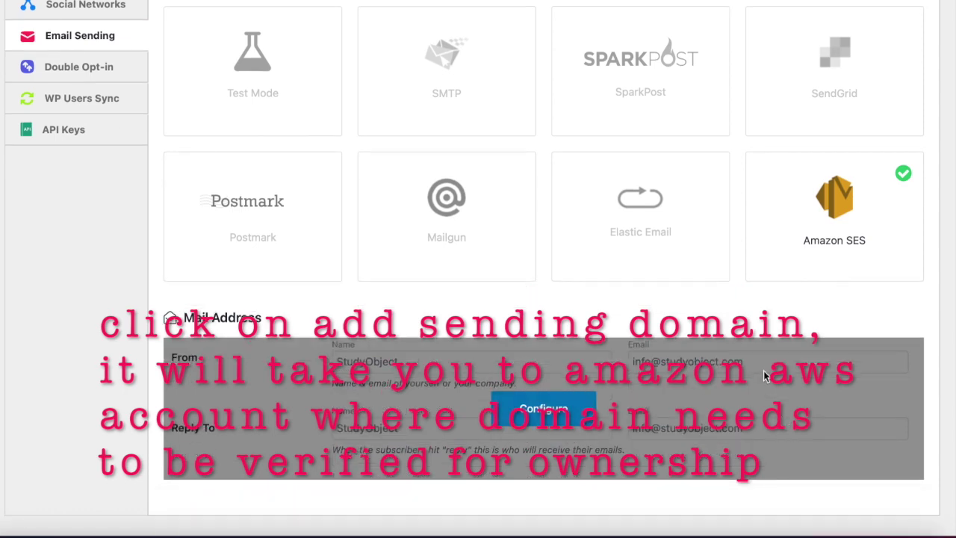
pyautogui.click(547, 400)
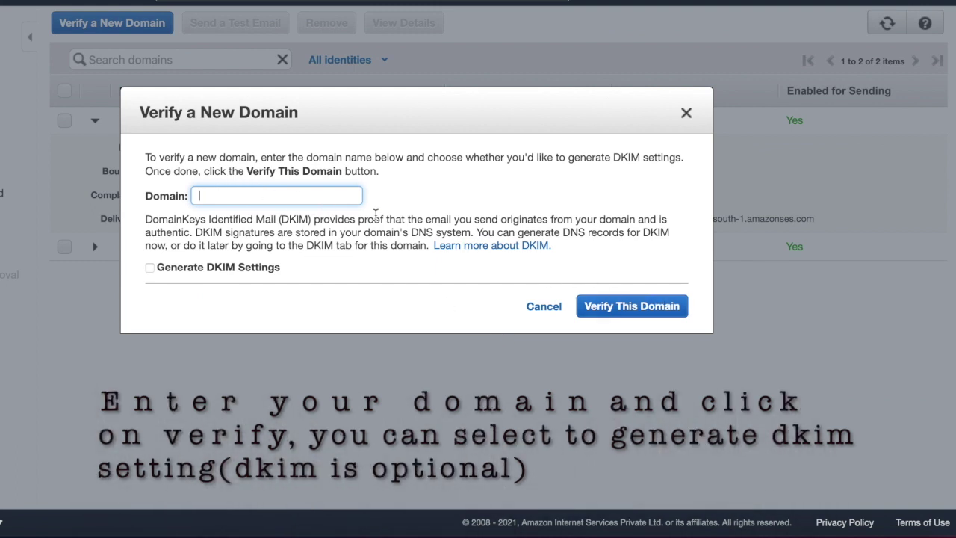
# Submit freecaptures.com for verification in Amazon SES with DKIM settings generated
pyautogui.click(179, 270)
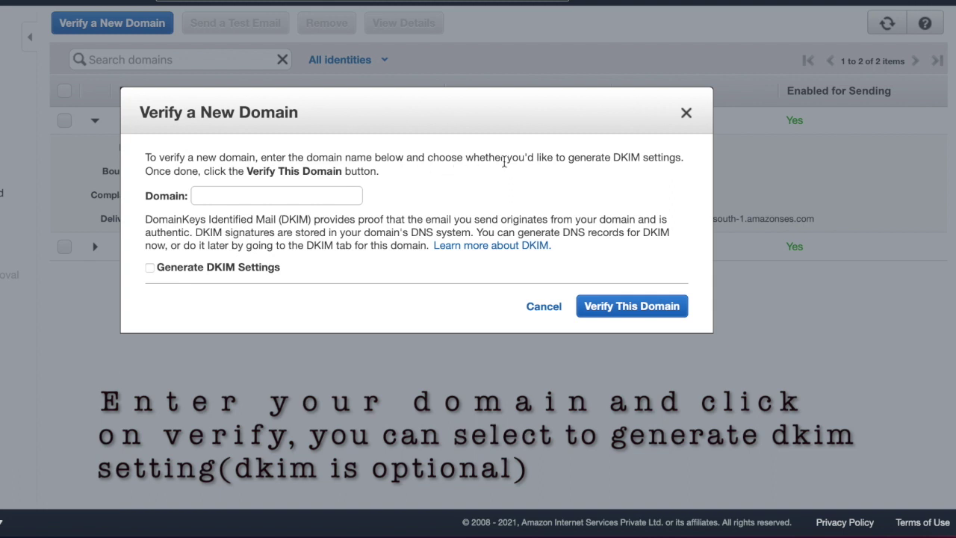
pyautogui.click(315, 199)
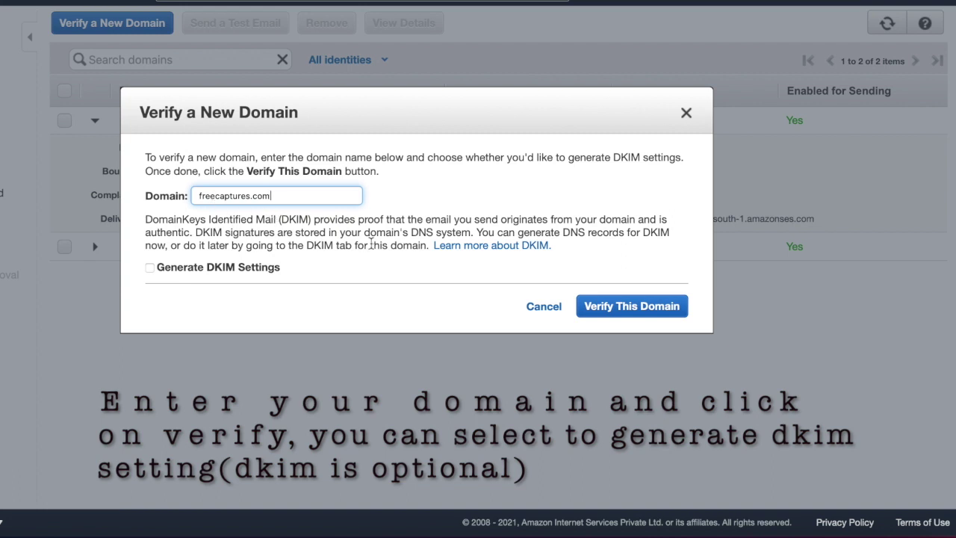
pyautogui.click(222, 273)
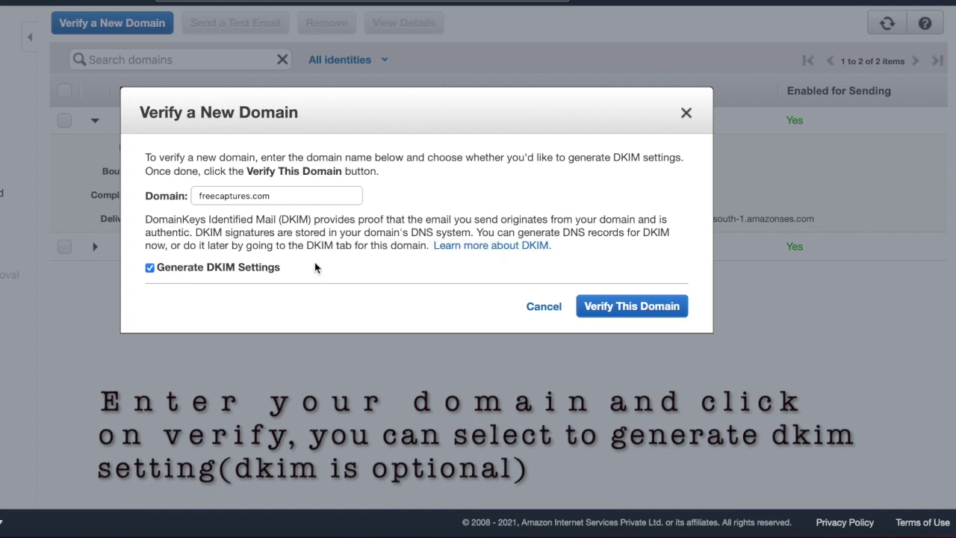
pyautogui.click(637, 305)
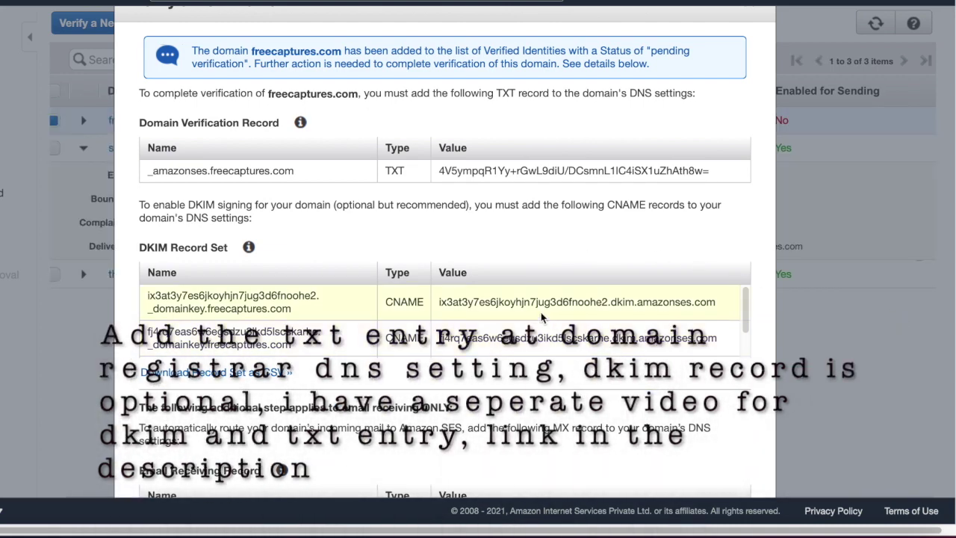
# Scroll through the freecaptures.com TXT verification and DKIM CNAME records
pyautogui.scroll(-3, 541, 313)
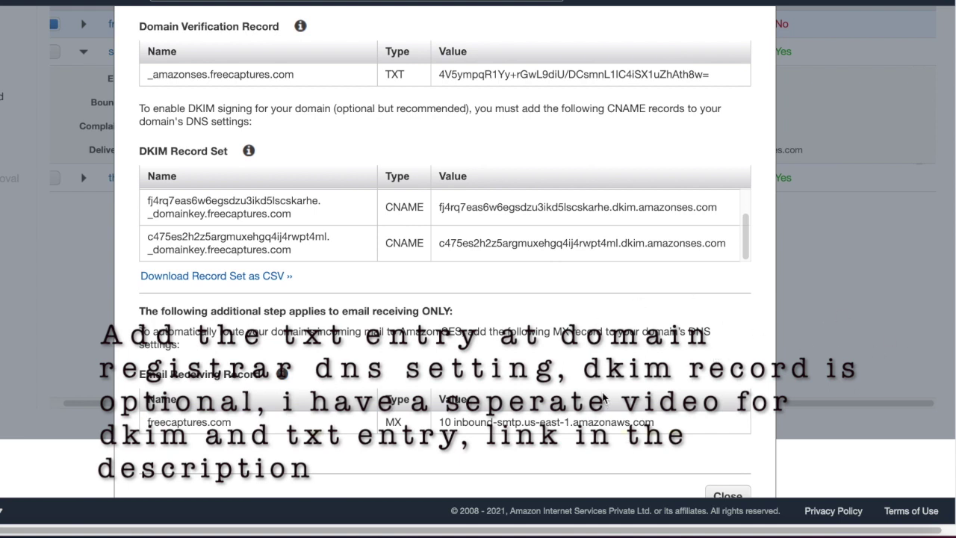
pyautogui.scroll(3, 603, 398)
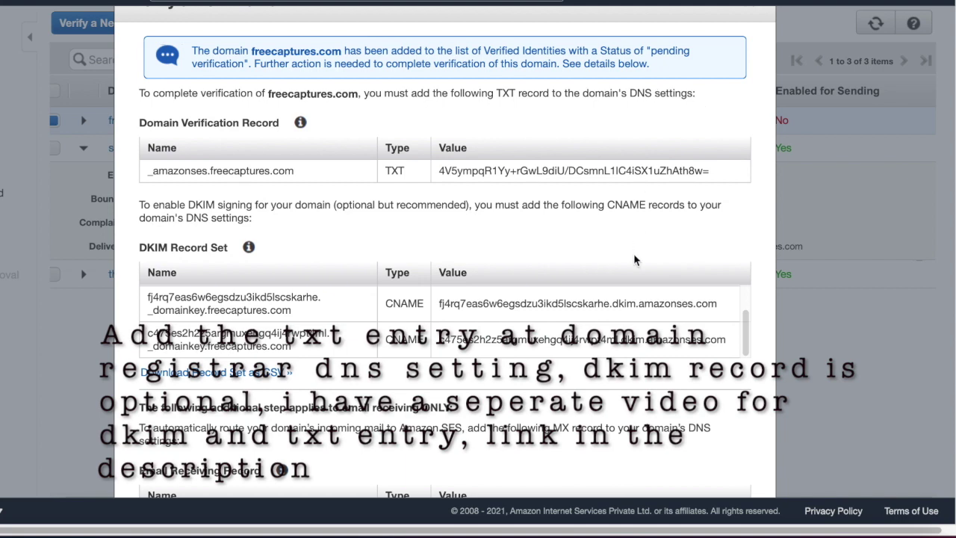
pyautogui.scroll(-1, 634, 259)
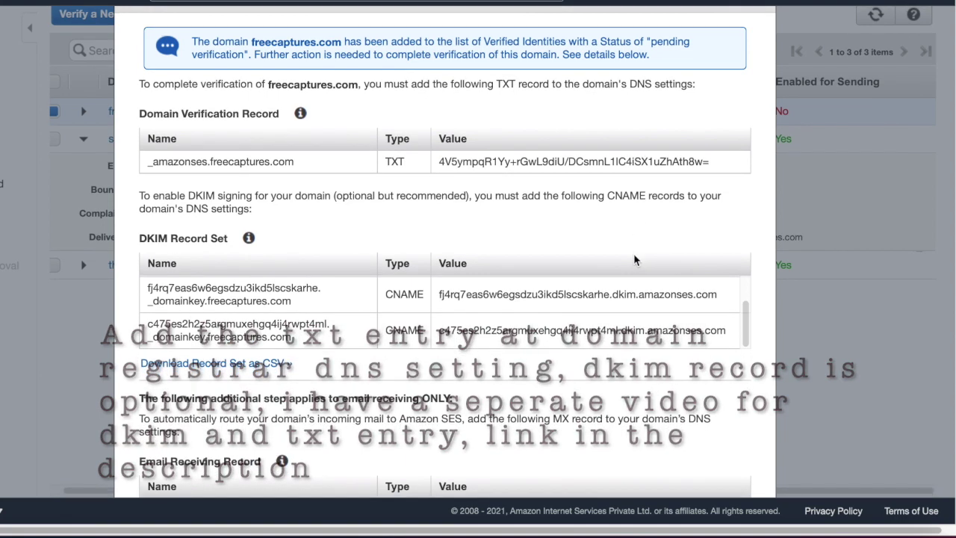
pyautogui.scroll(-1, 634, 259)
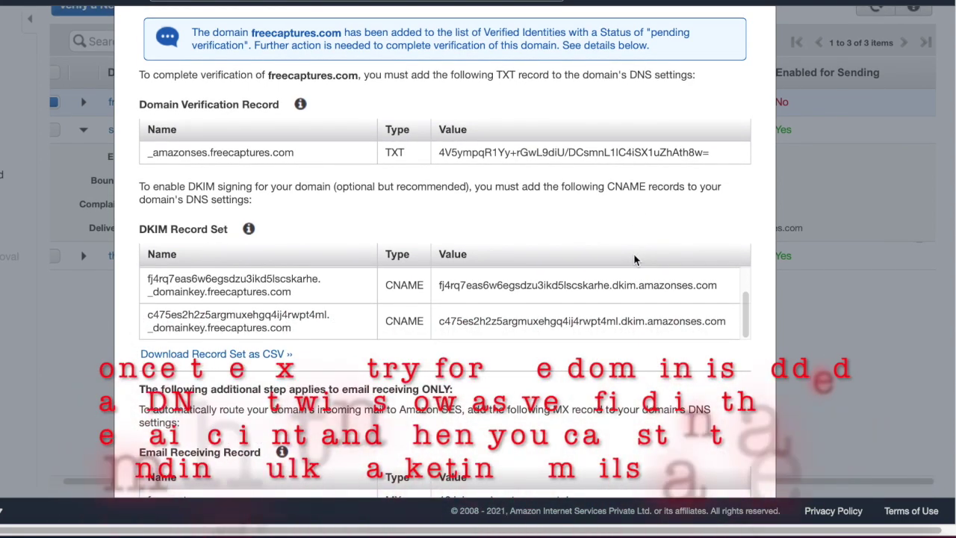
pyautogui.scroll(-1, 633, 259)
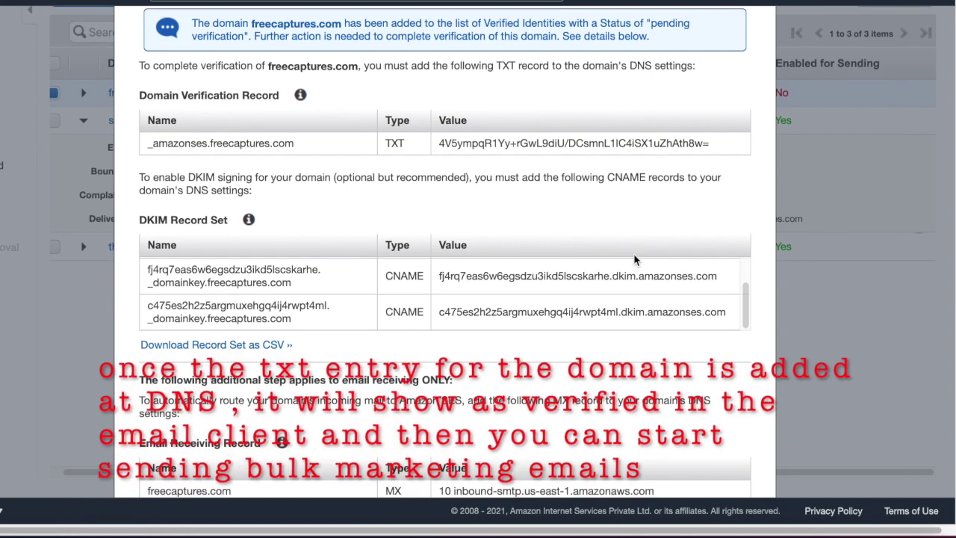
pyautogui.scroll(-1, 633, 259)
pyautogui.scroll(-1, 634, 259)
pyautogui.scroll(-3, 633, 259)
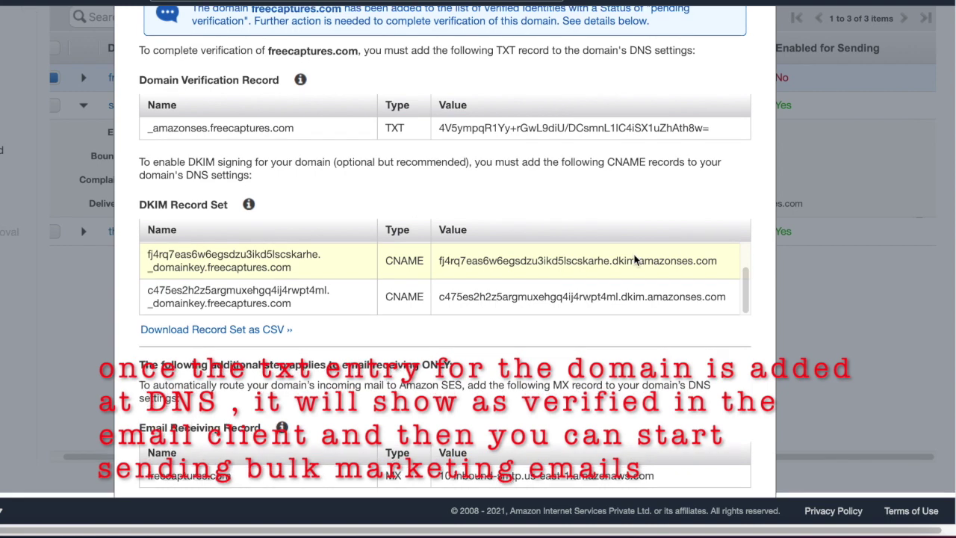
pyautogui.scroll(-4, 634, 260)
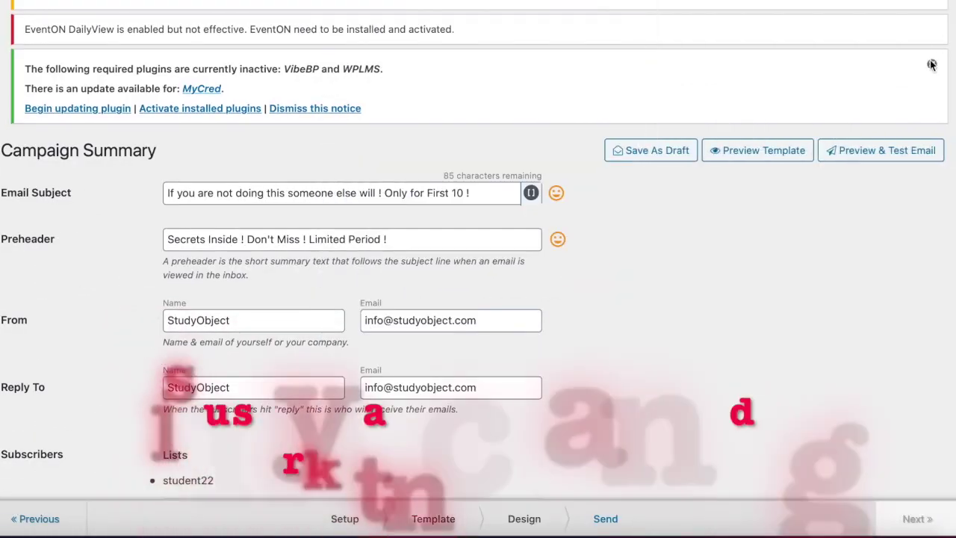
# Dismiss the inactive-plugins notice and review the campaign summary down to Start sending and back
pyautogui.click(932, 66)
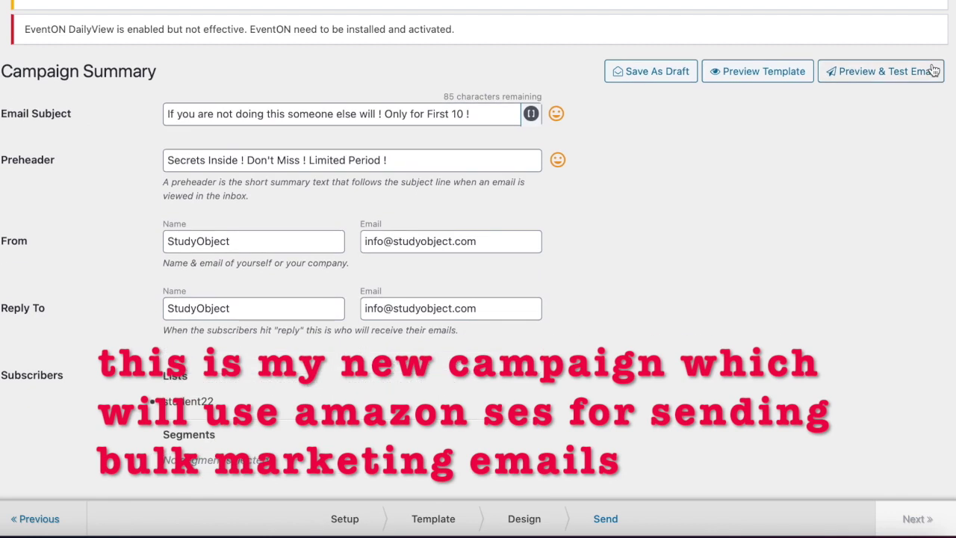
pyautogui.scroll(-1, 805, 252)
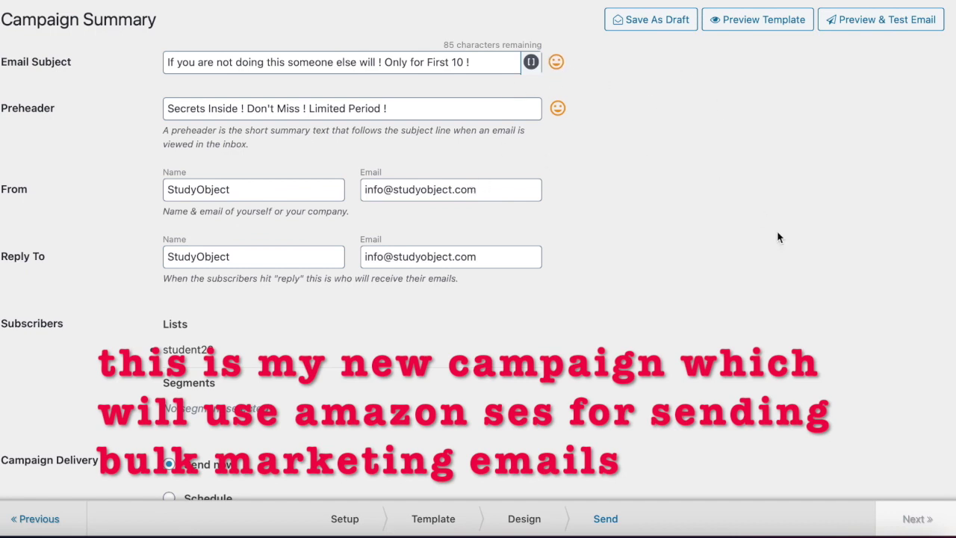
pyautogui.scroll(-2, 717, 237)
pyautogui.scroll(-5, 778, 236)
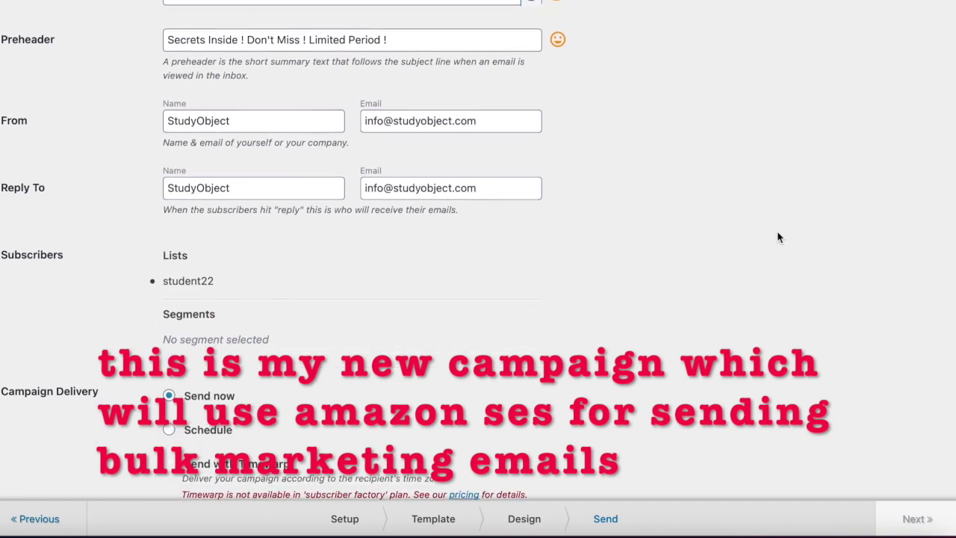
pyautogui.scroll(-4, 777, 237)
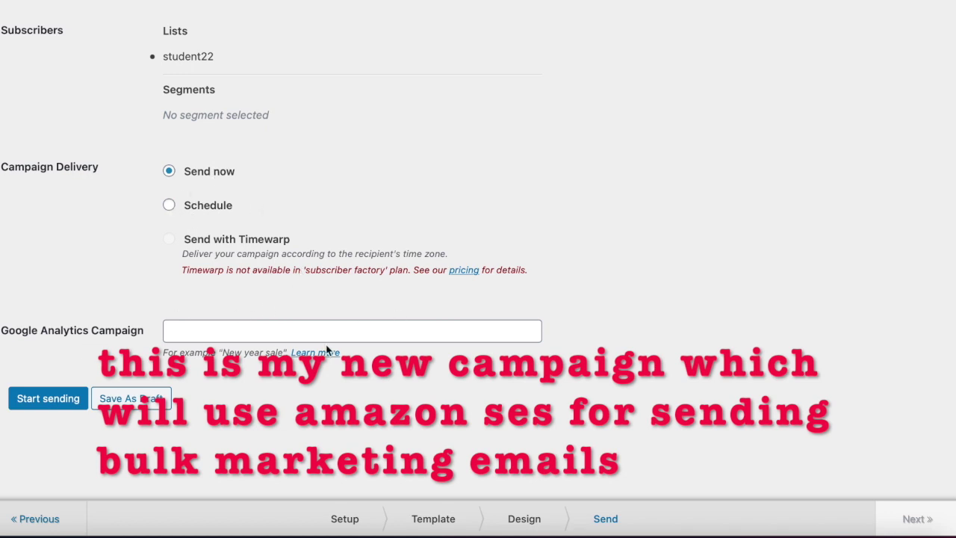
pyautogui.scroll(2, 503, 272)
pyautogui.scroll(5, 502, 273)
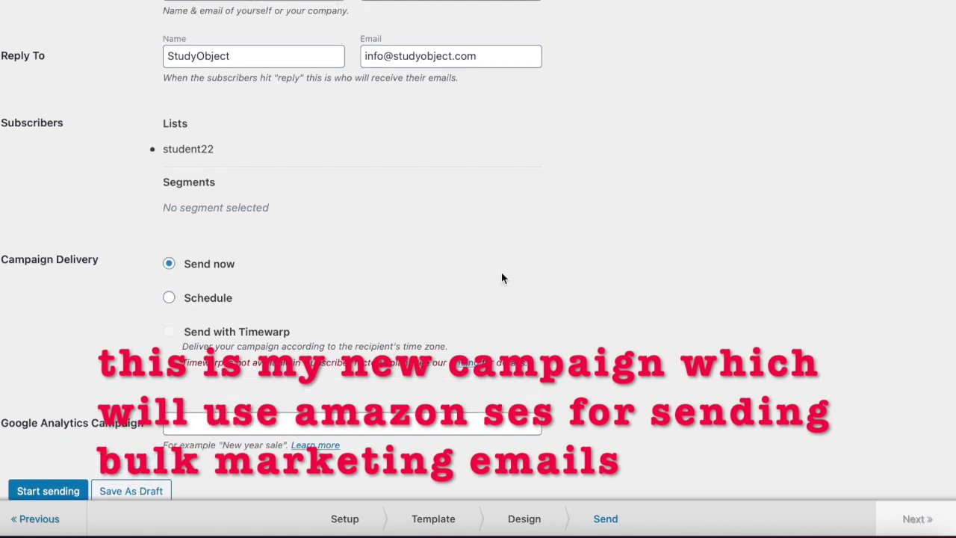
pyautogui.scroll(3, 502, 277)
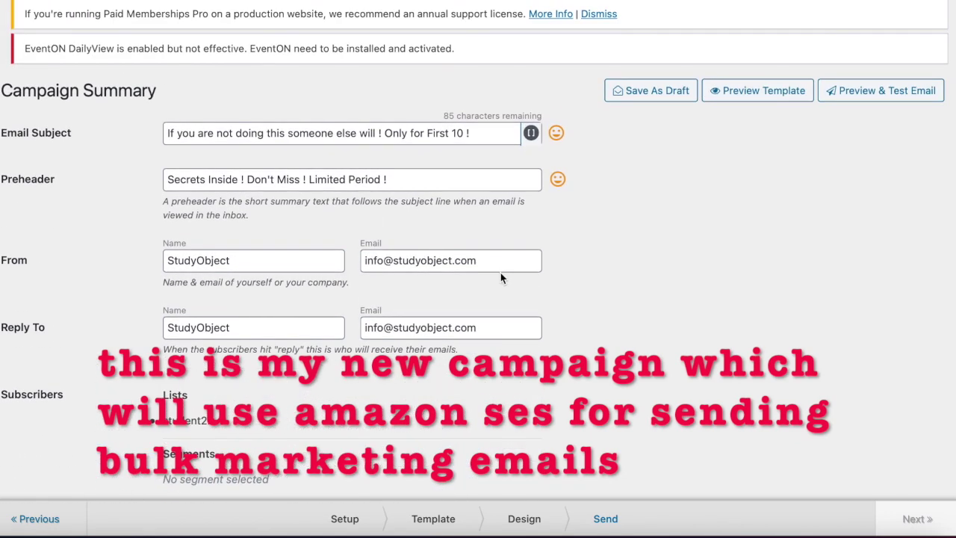
pyautogui.scroll(-1, 501, 278)
pyautogui.scroll(-1, 501, 278)
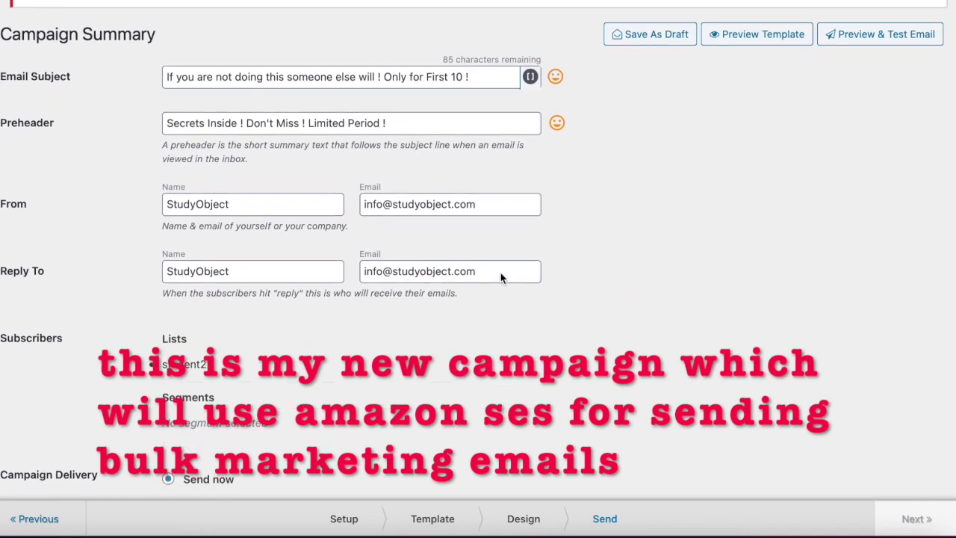
pyautogui.scroll(2, 500, 278)
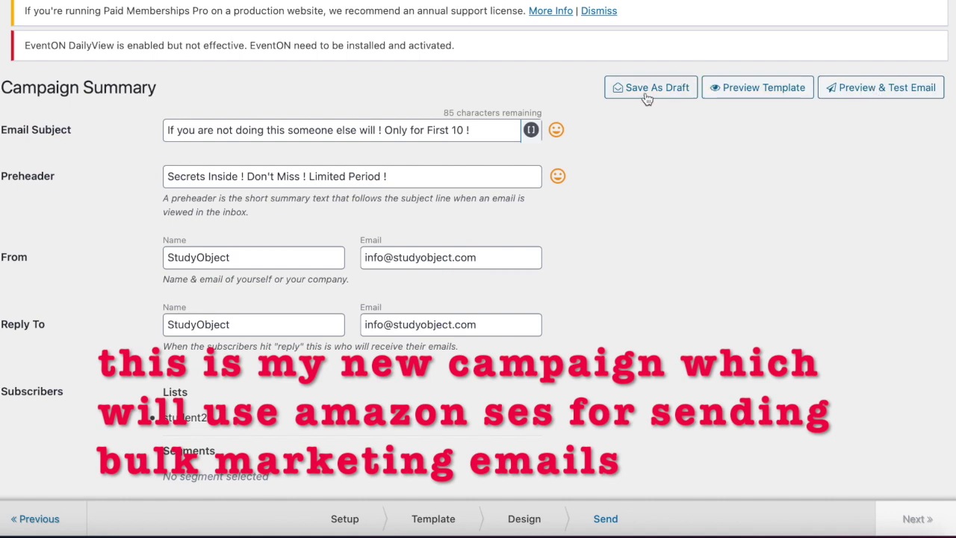
# Preview the campaign's email template full-page, then close the preview
pyautogui.click(789, 89)
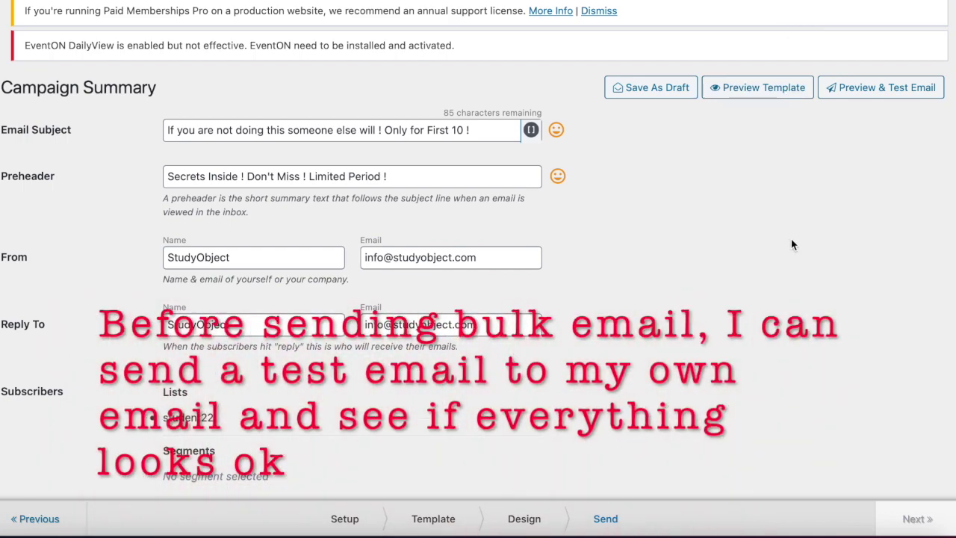
pyautogui.click(786, 97)
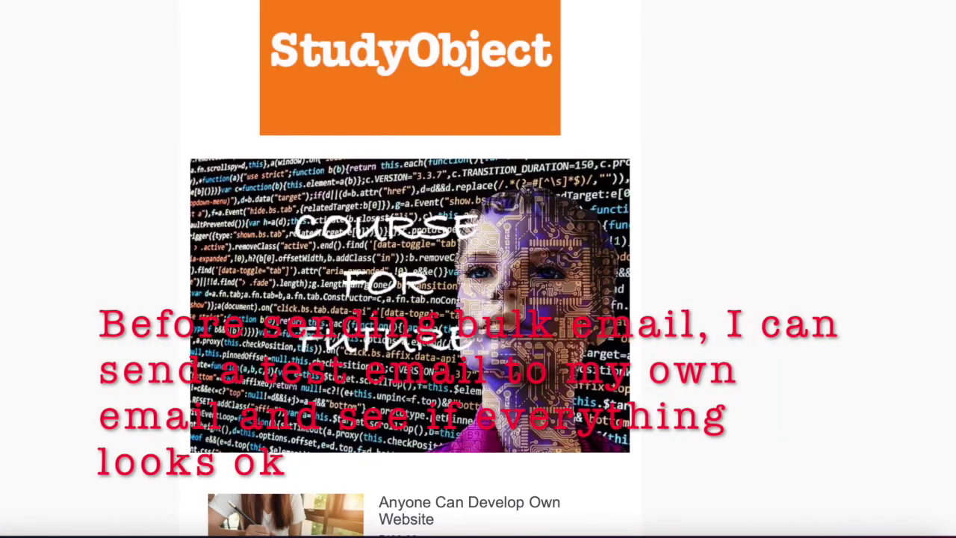
pyautogui.press('Escape')
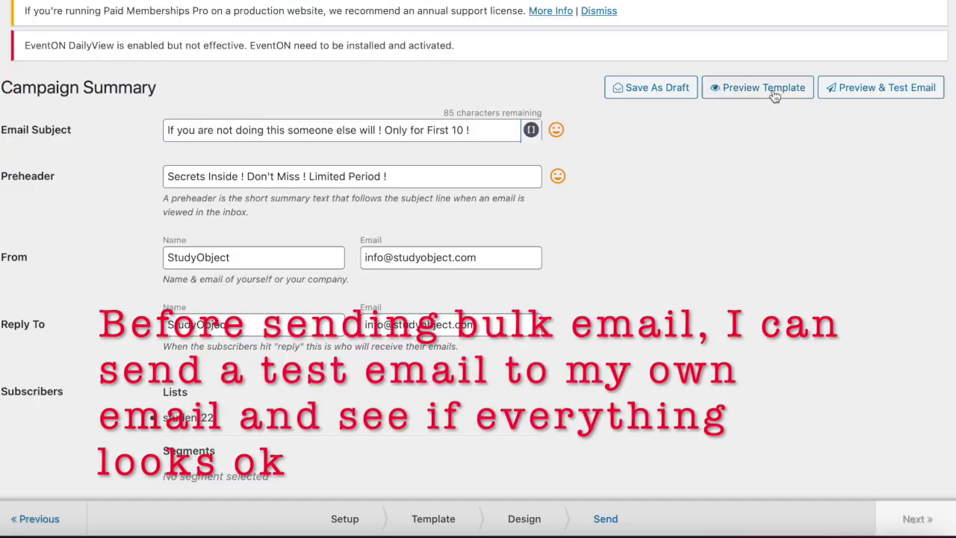
# Send a test email of the campaign to the sender's own address
pyautogui.click(850, 96)
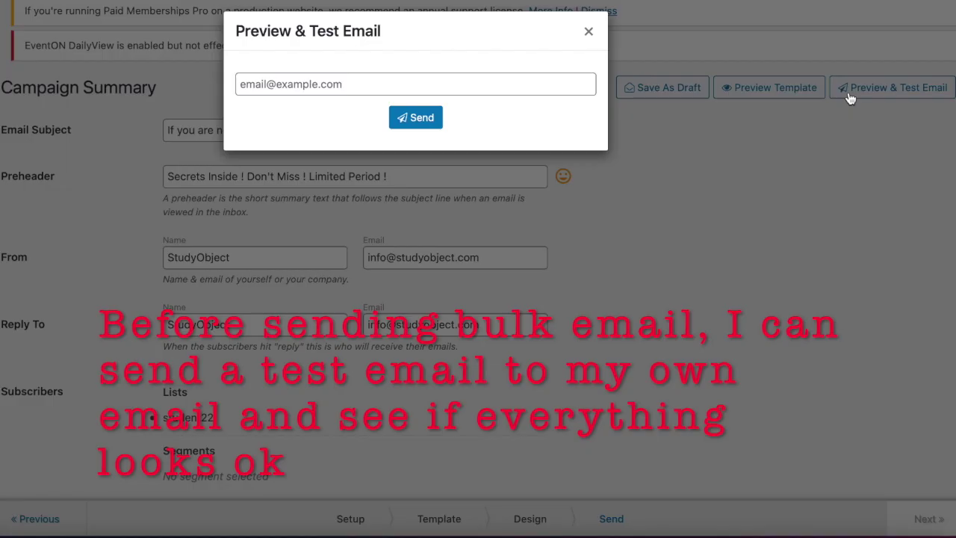
pyautogui.click(386, 78)
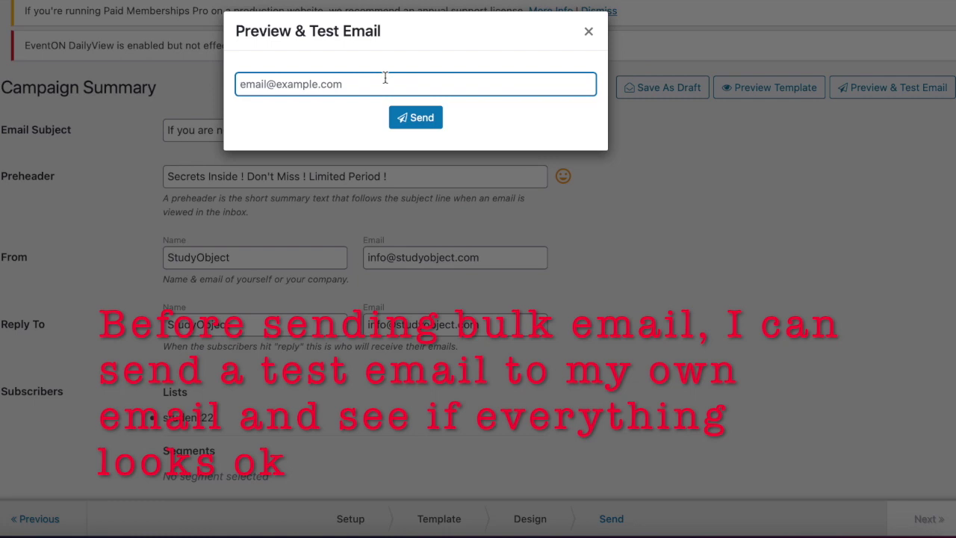
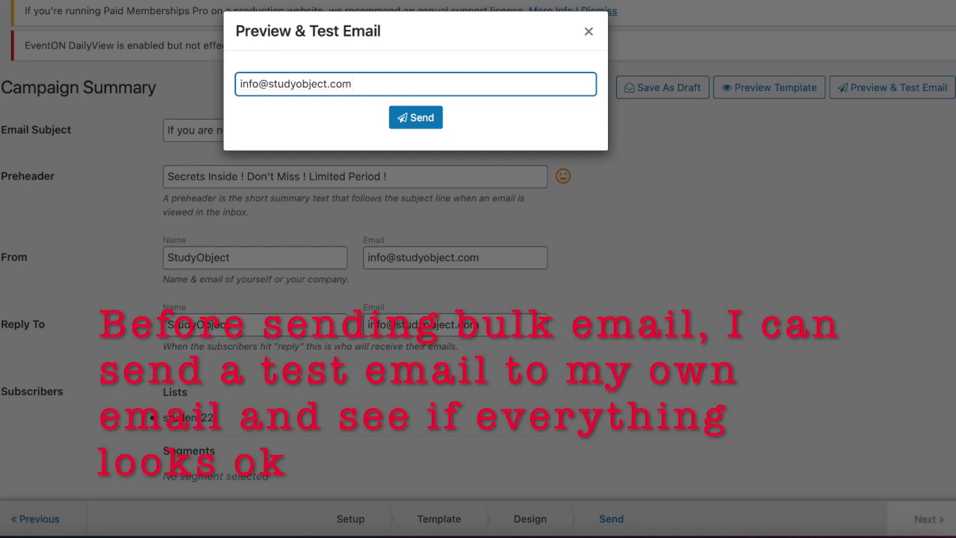
pyautogui.click(422, 118)
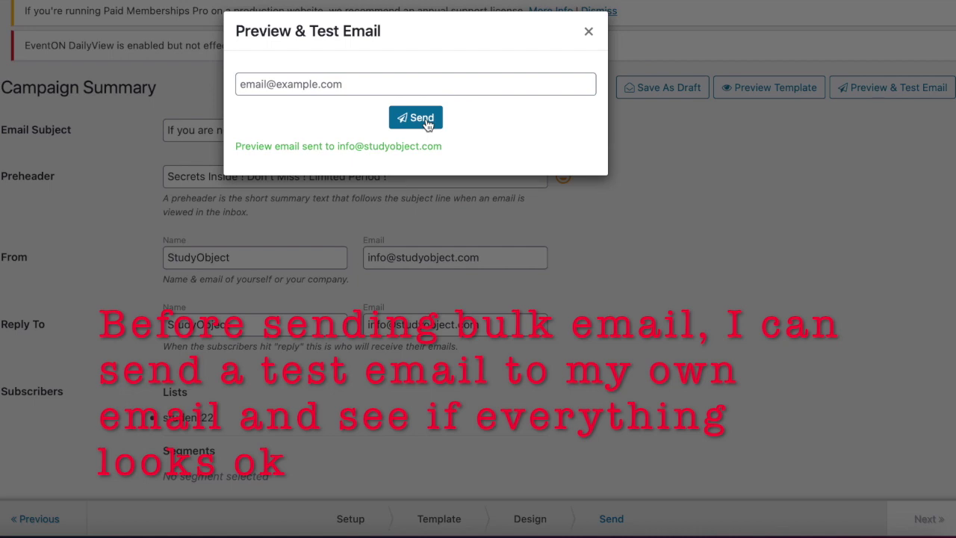
pyautogui.moveTo(338, 146); pyautogui.dragTo(470, 139)
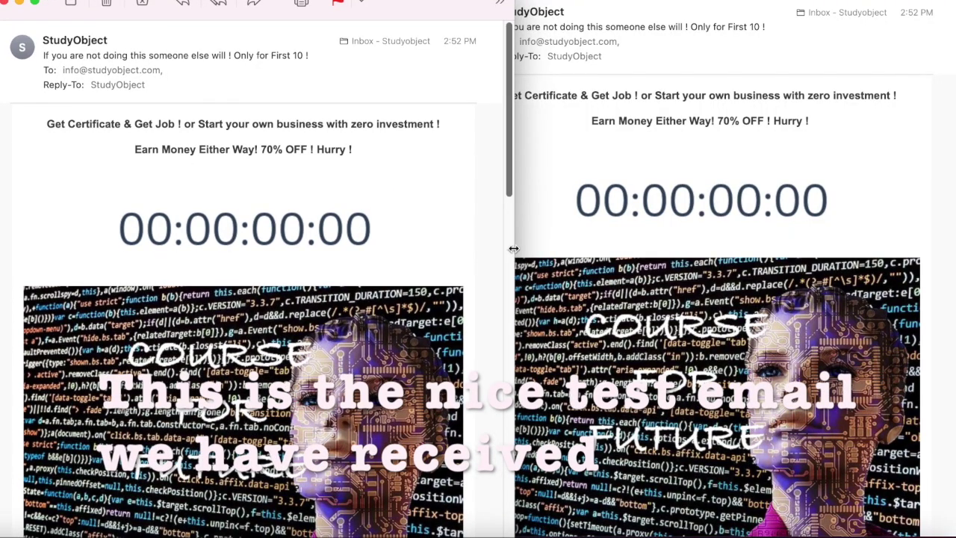
# Widen Outlook's reading pane and scroll the StudyObject test email from header to footer and back
pyautogui.moveTo(514, 249); pyautogui.dragTo(954, 249)
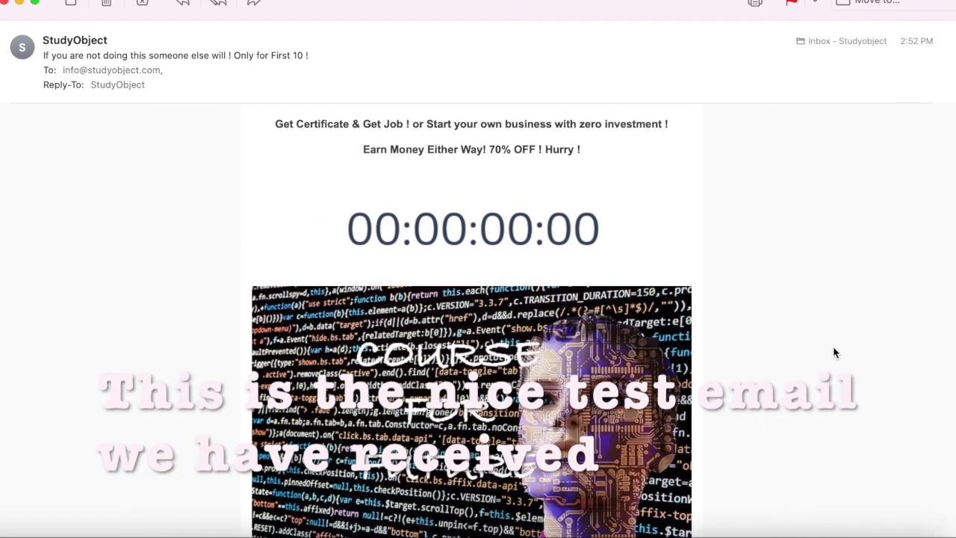
pyautogui.scroll(-1, 835, 353)
pyautogui.scroll(1, 836, 352)
pyautogui.scroll(-10, 836, 352)
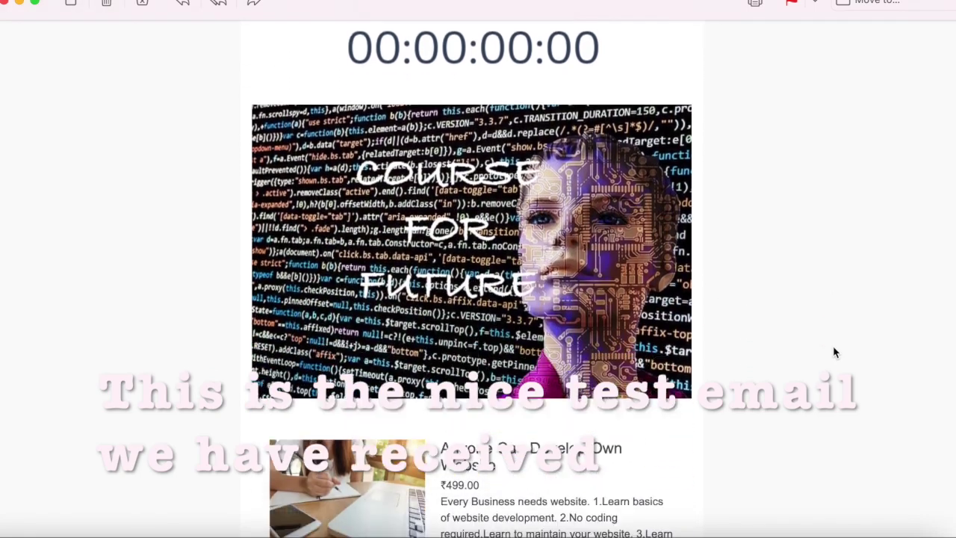
pyautogui.scroll(-20, 836, 353)
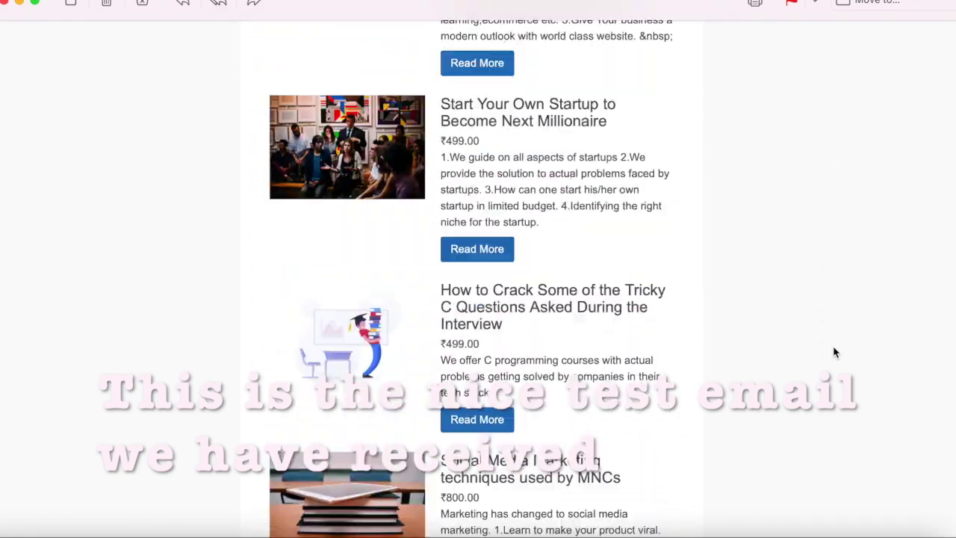
pyautogui.scroll(-15, 835, 353)
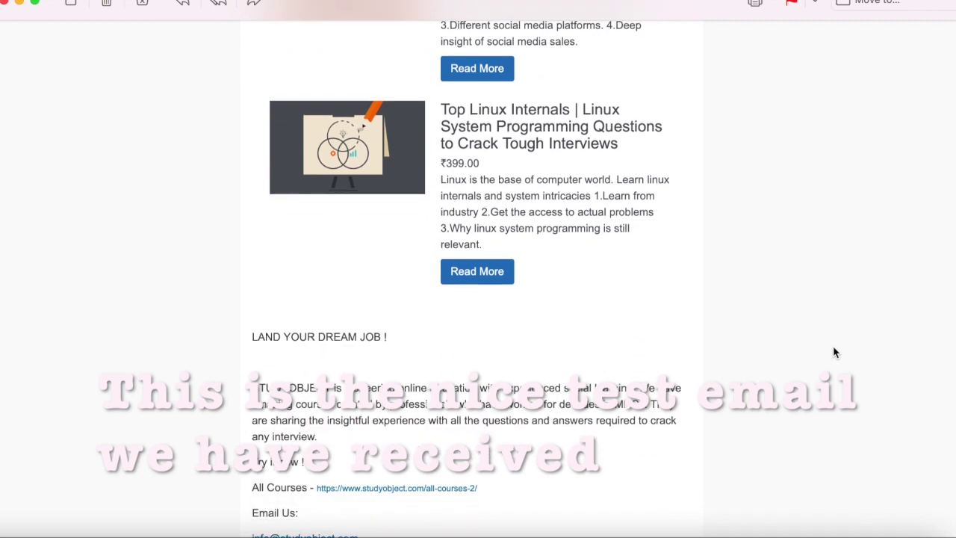
pyautogui.scroll(-4, 836, 353)
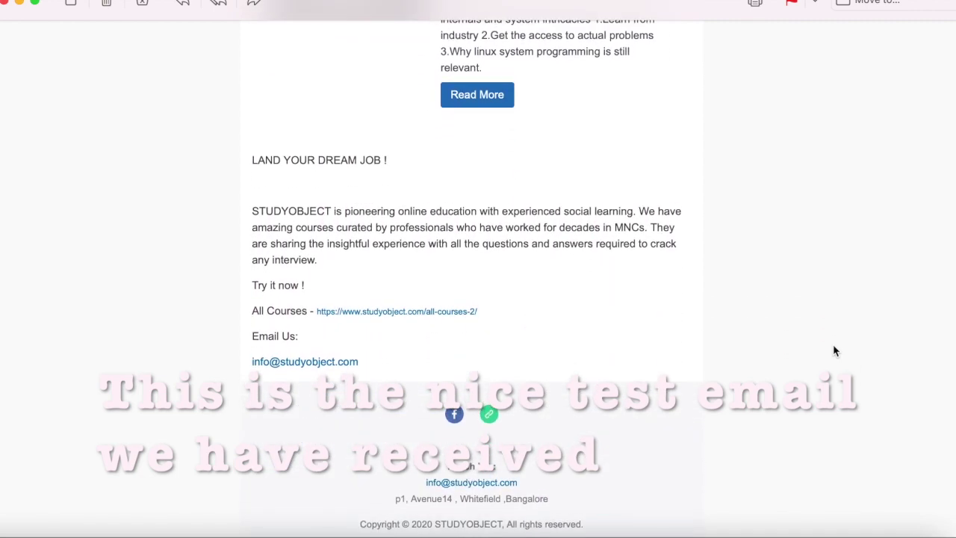
pyautogui.scroll(5, 835, 352)
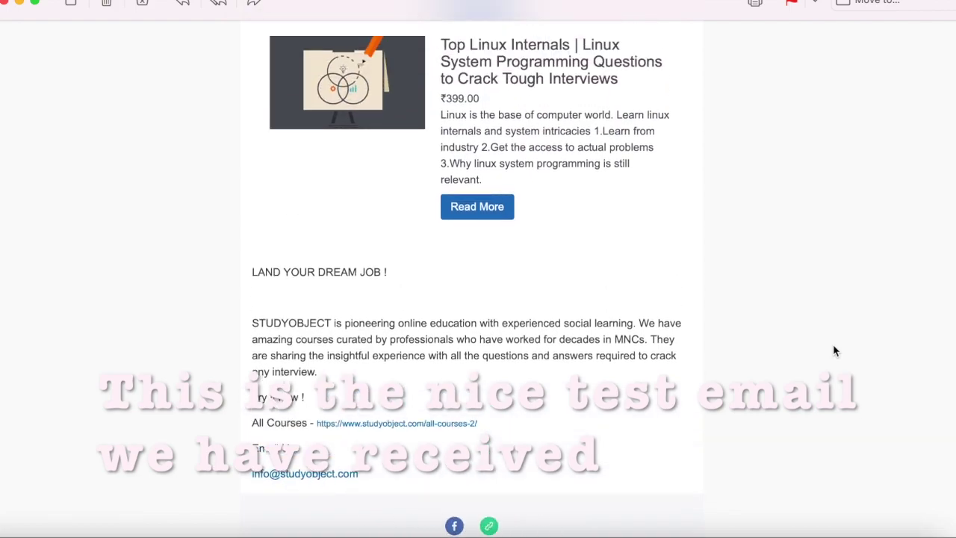
pyautogui.scroll(15, 835, 351)
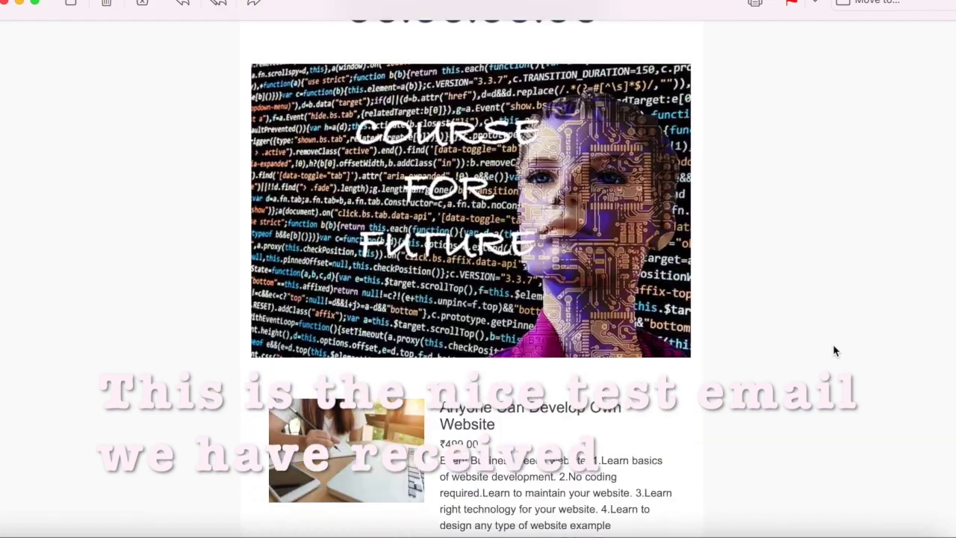
pyautogui.scroll(4, 835, 352)
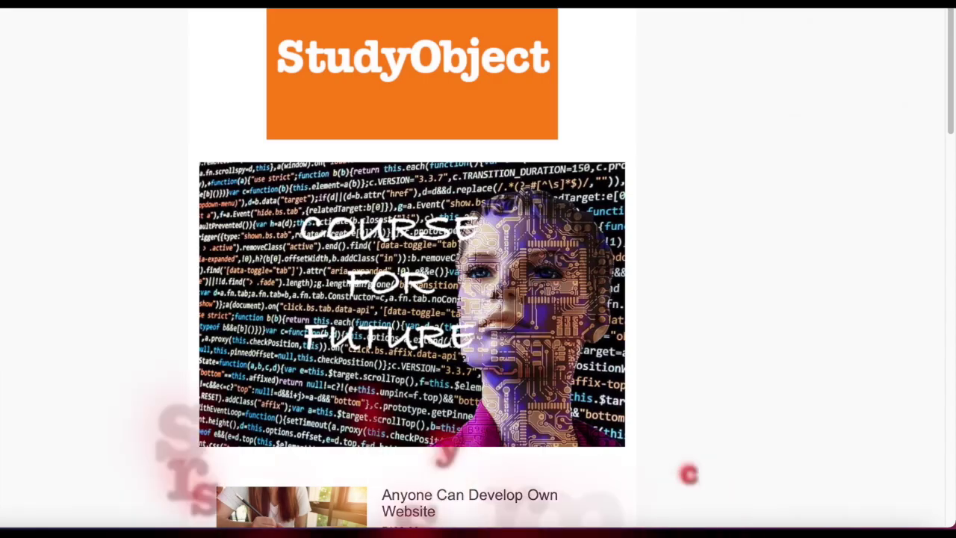
# Scroll the template preview's course cards, including the ₹499.00 Anyone Can Develop Own Website course
pyautogui.scroll(-8, 646, 302)
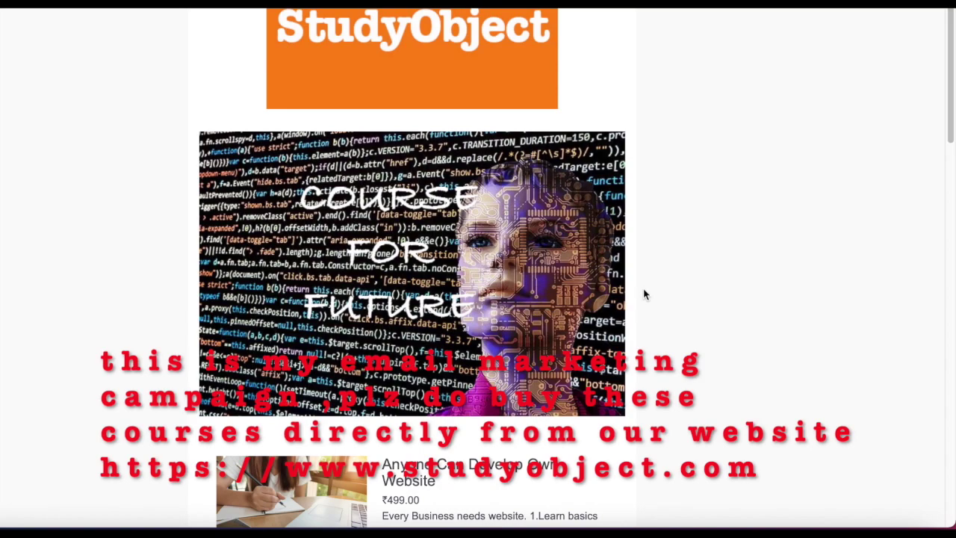
pyautogui.scroll(-10, 646, 294)
pyautogui.scroll(5, 646, 292)
pyautogui.scroll(7, 646, 292)
pyautogui.scroll(-1, 646, 292)
pyautogui.scroll(1, 645, 292)
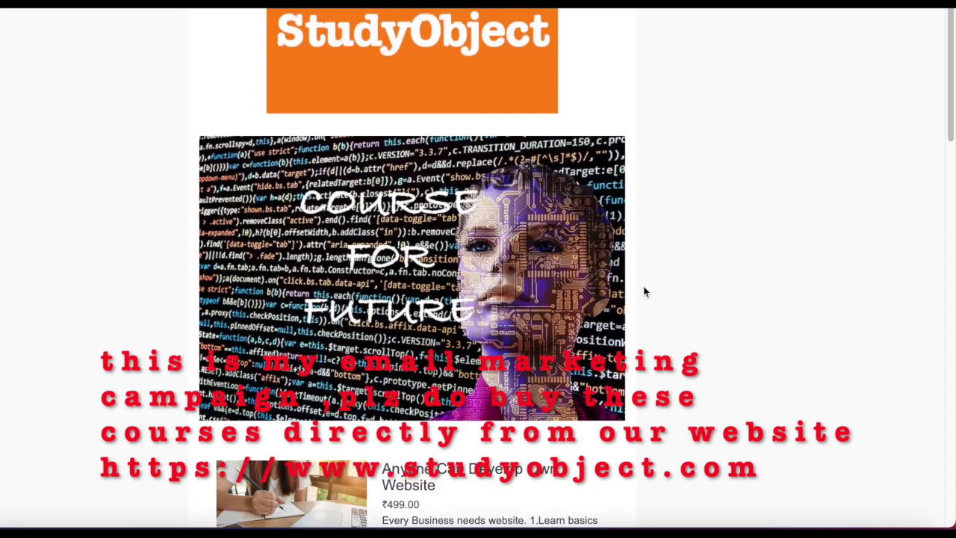
pyautogui.scroll(-4, 646, 292)
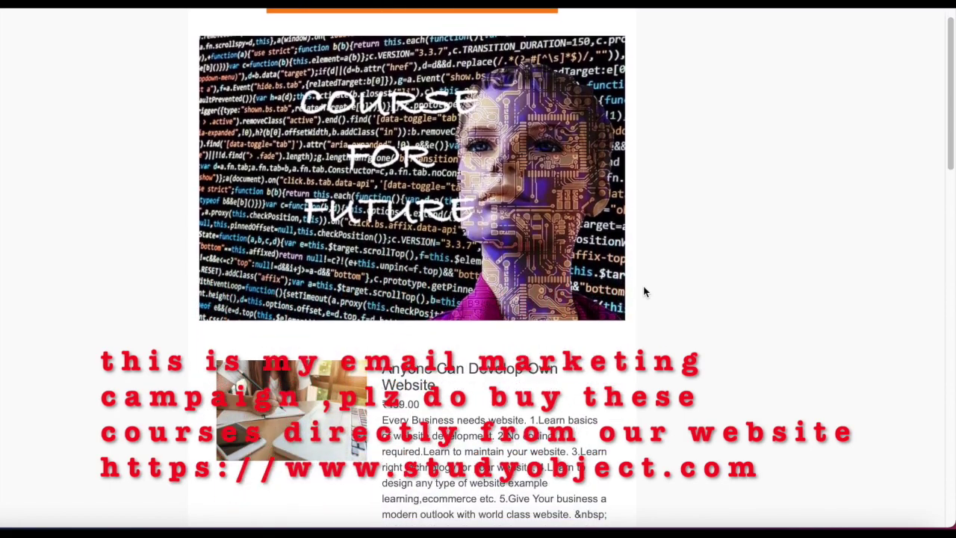